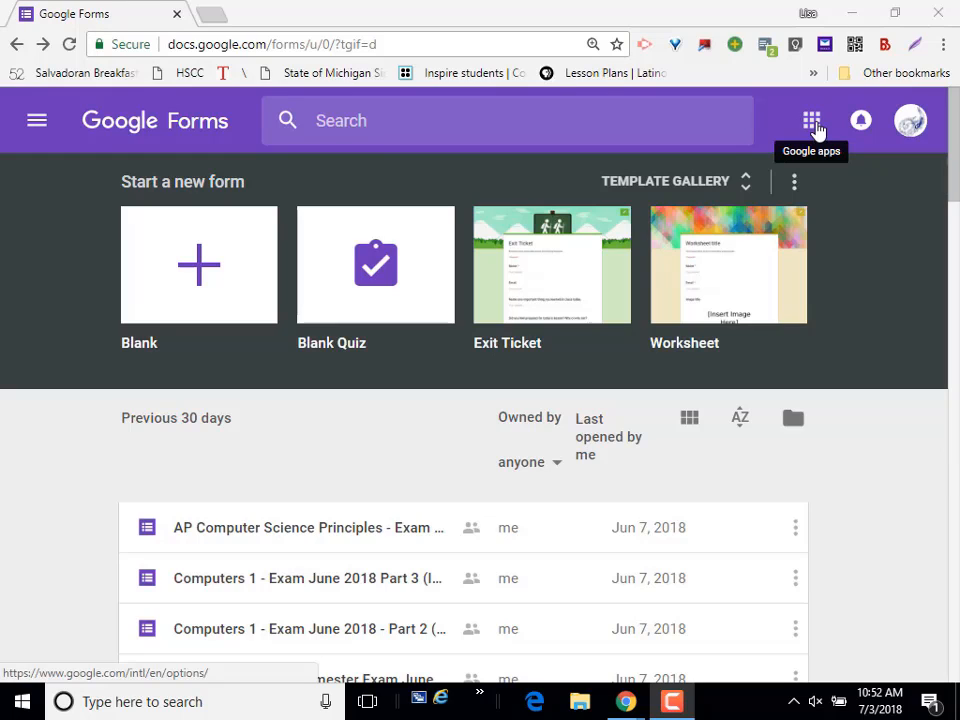
click(812, 121)
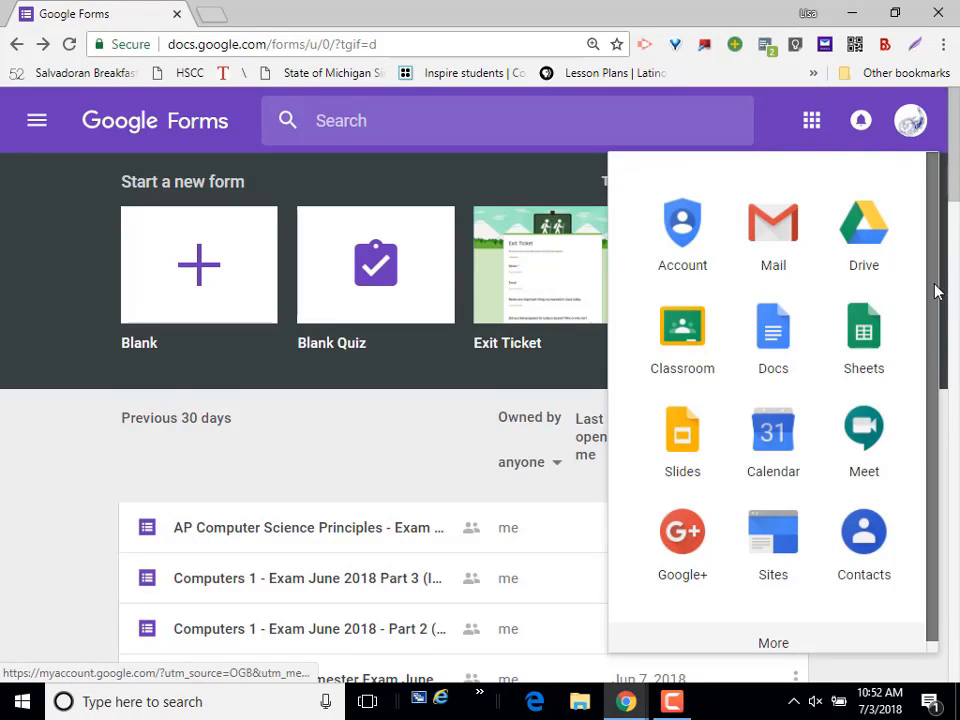
scroll(936, 268, down, 5)
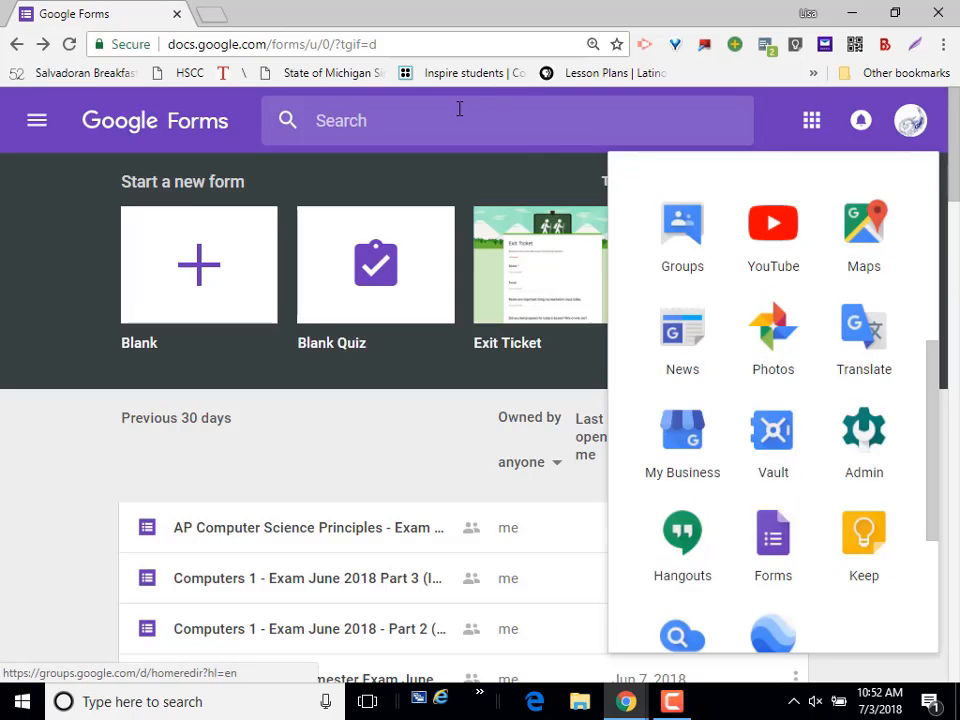
click(423, 41)
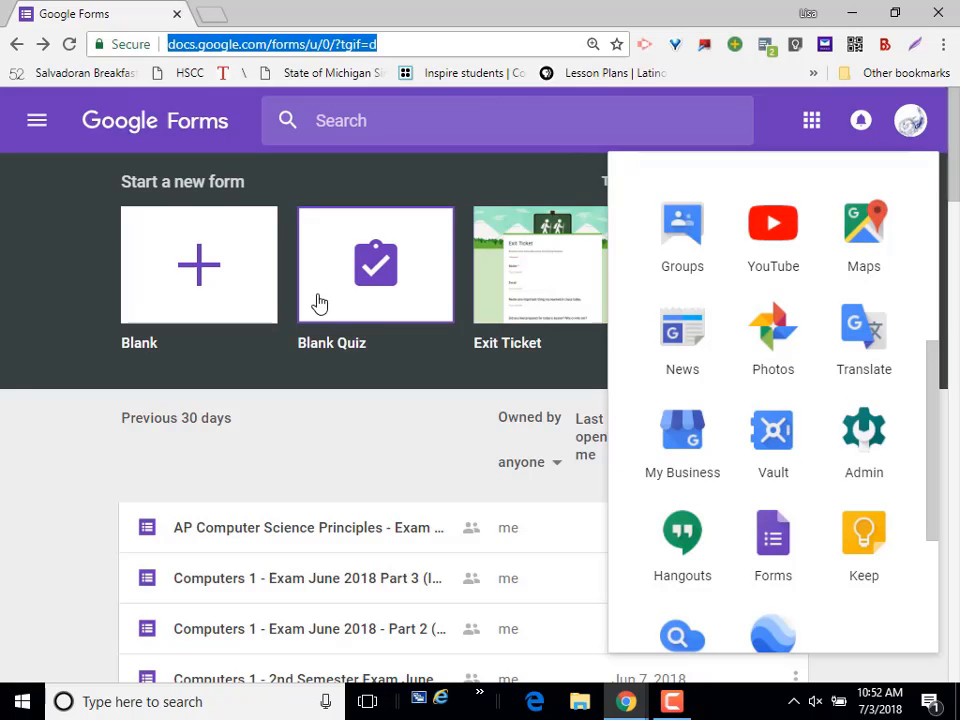
click(201, 389)
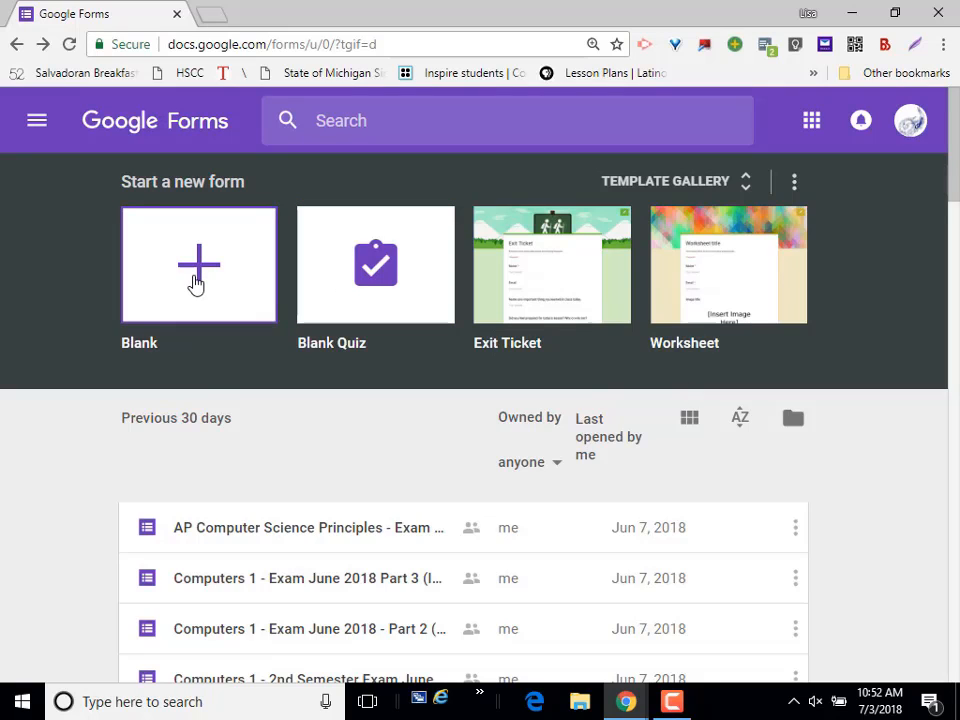
- Create a blank form and title it "Assignment #1", applying the name to the form heading as well
click(195, 283)
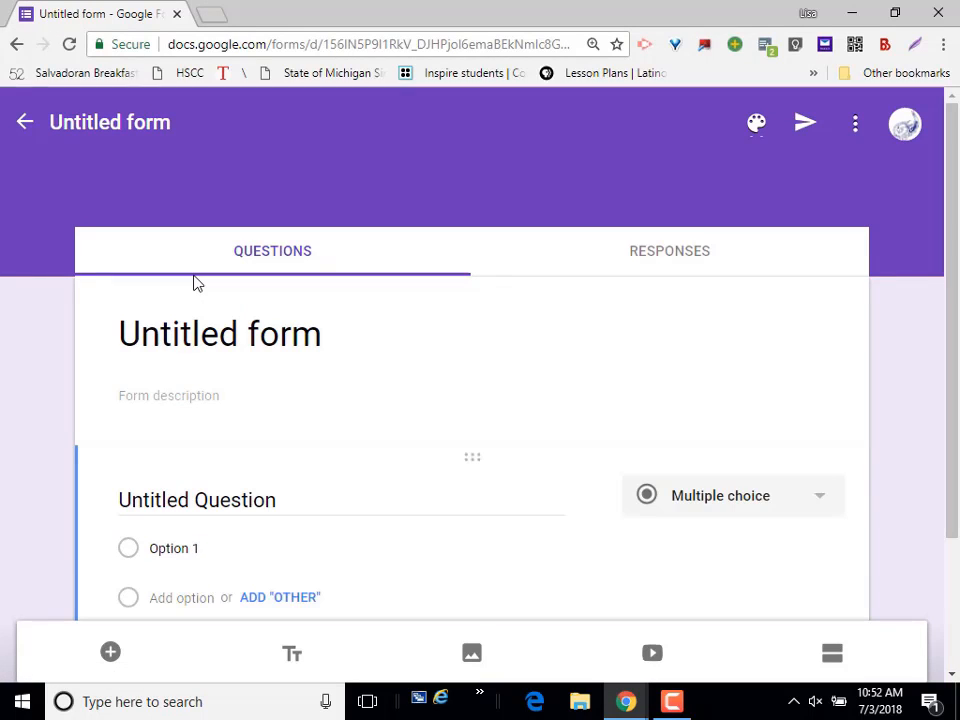
click(162, 113)
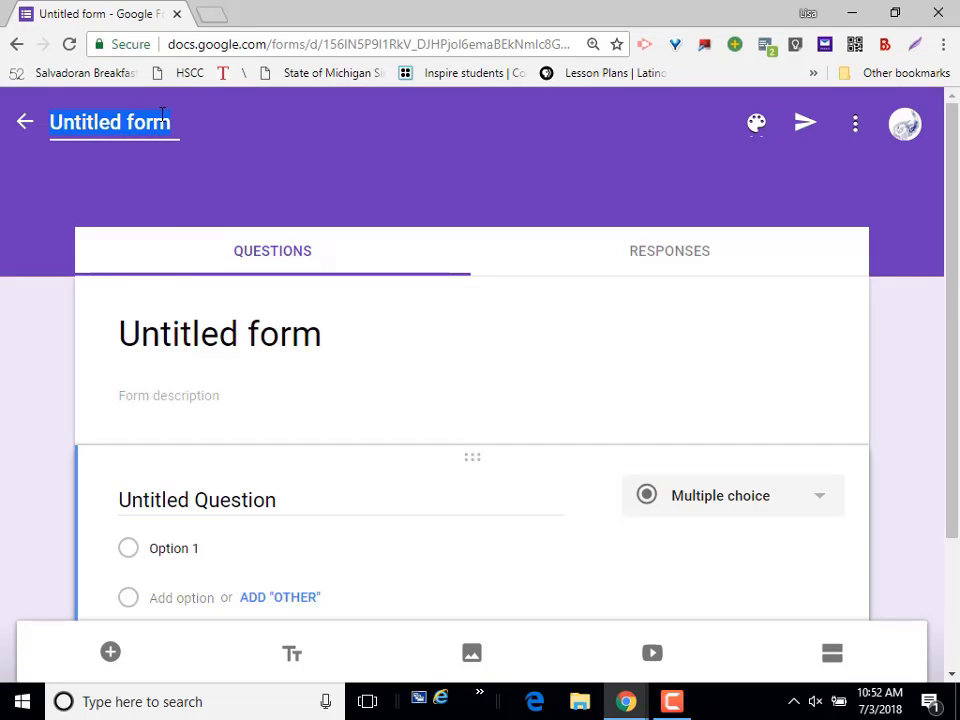
text(Assignmet)
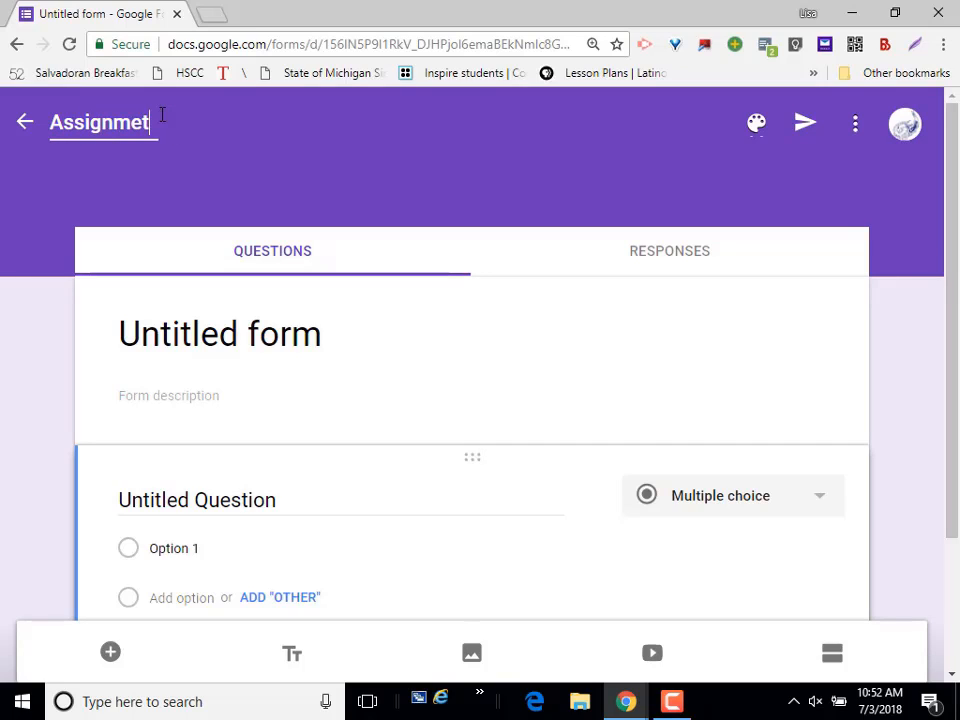
key(BackSpace)
text(nt #1)
click(132, 121)
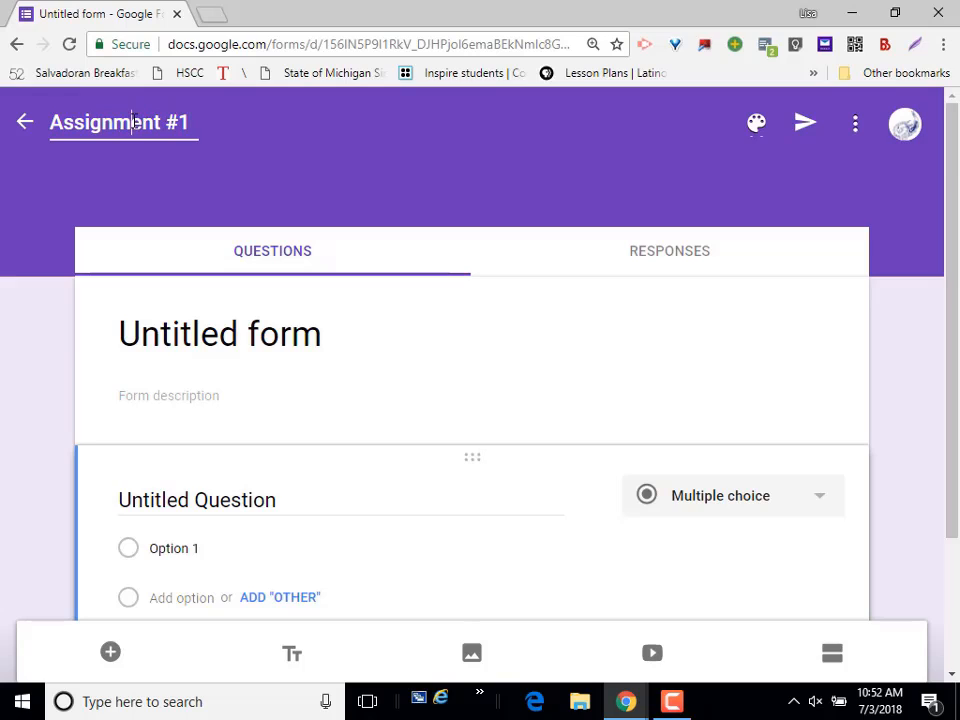
click(257, 336)
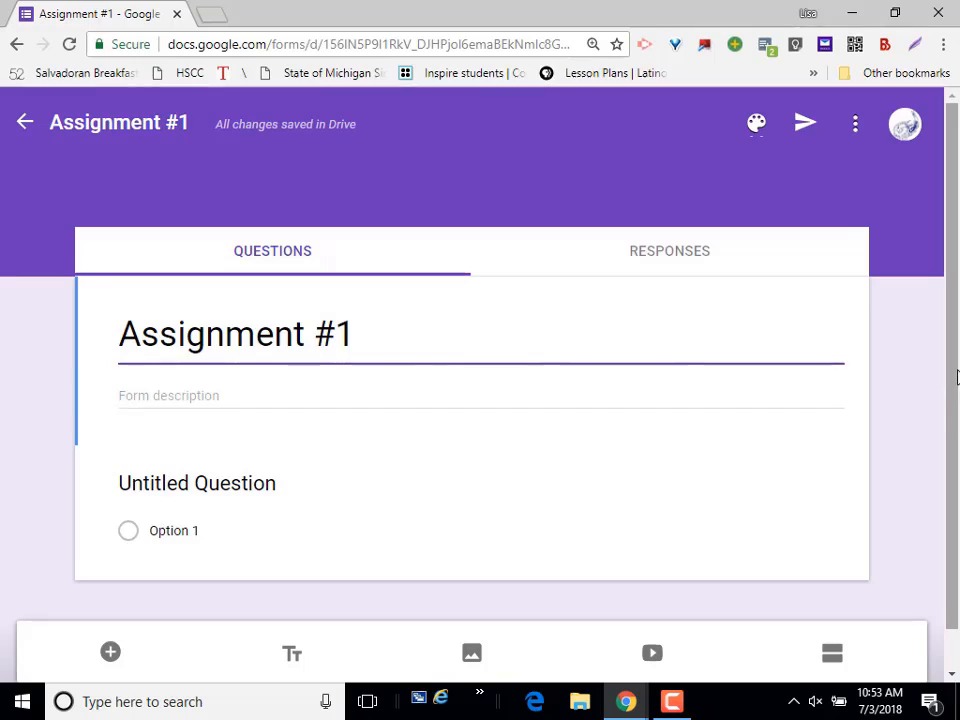
- Try the Linear scale type on the untitled question and review the other available question types
scroll(957, 376, down, 1)
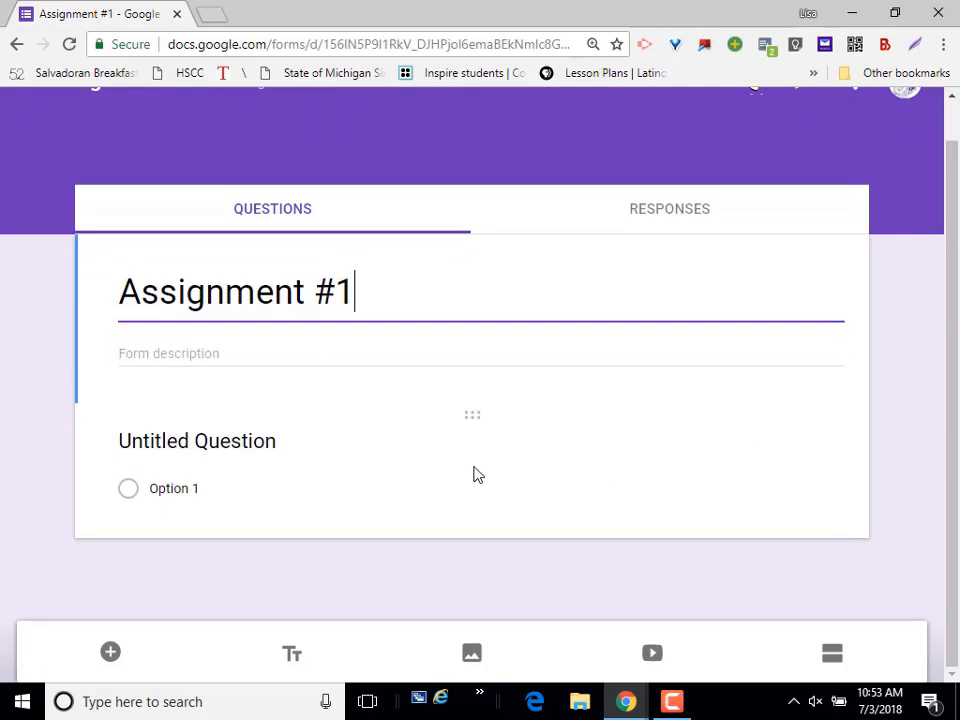
click(256, 448)
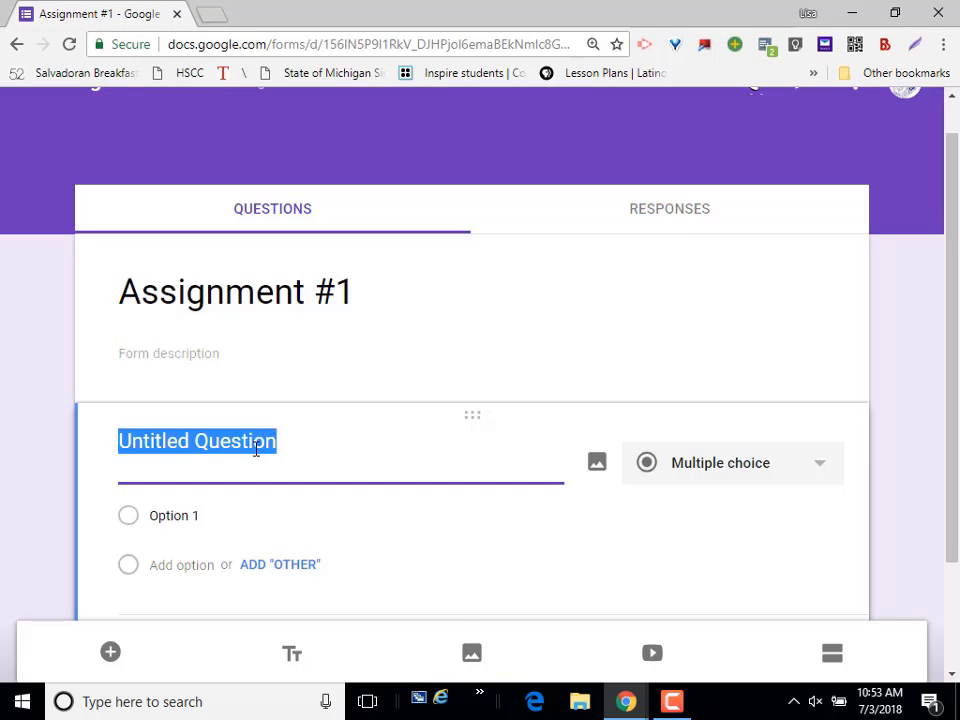
click(823, 473)
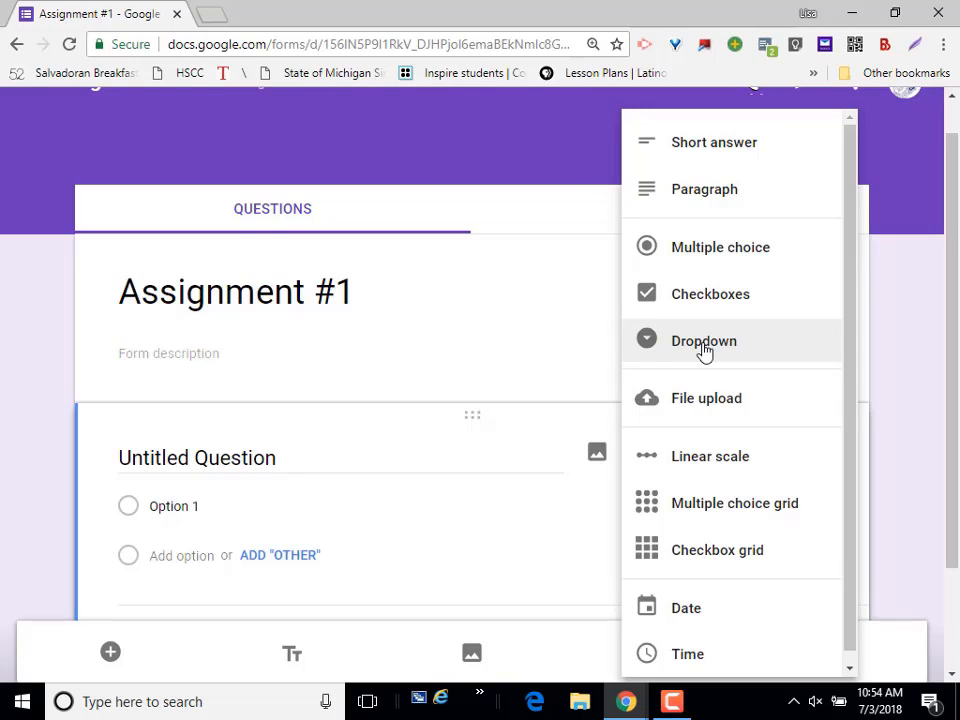
click(739, 460)
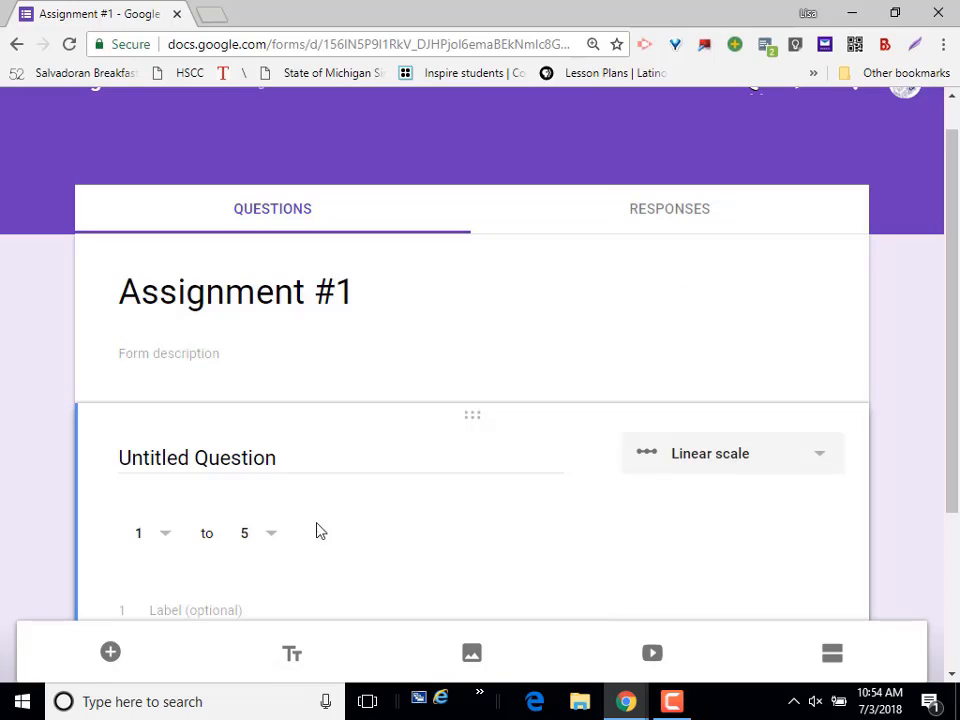
drag(954, 369, 950, 492)
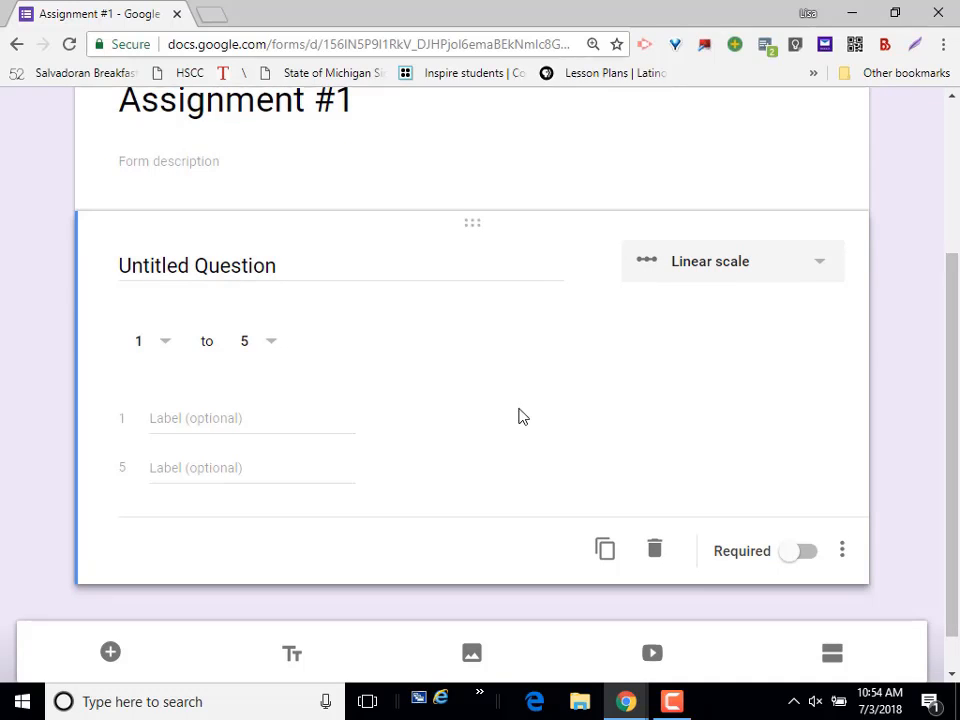
click(819, 268)
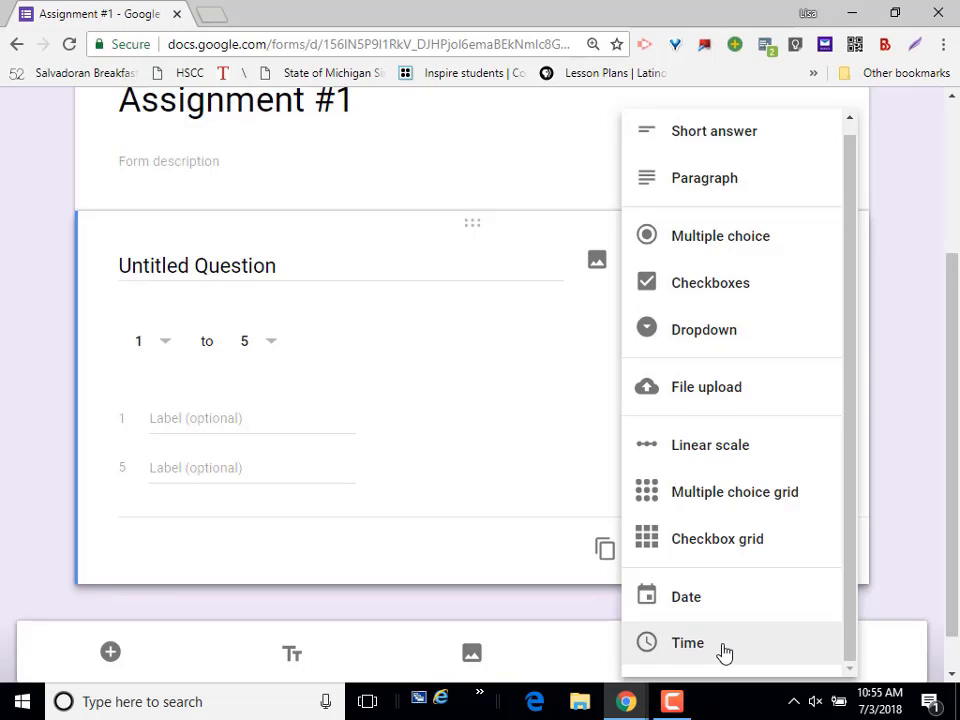
click(486, 476)
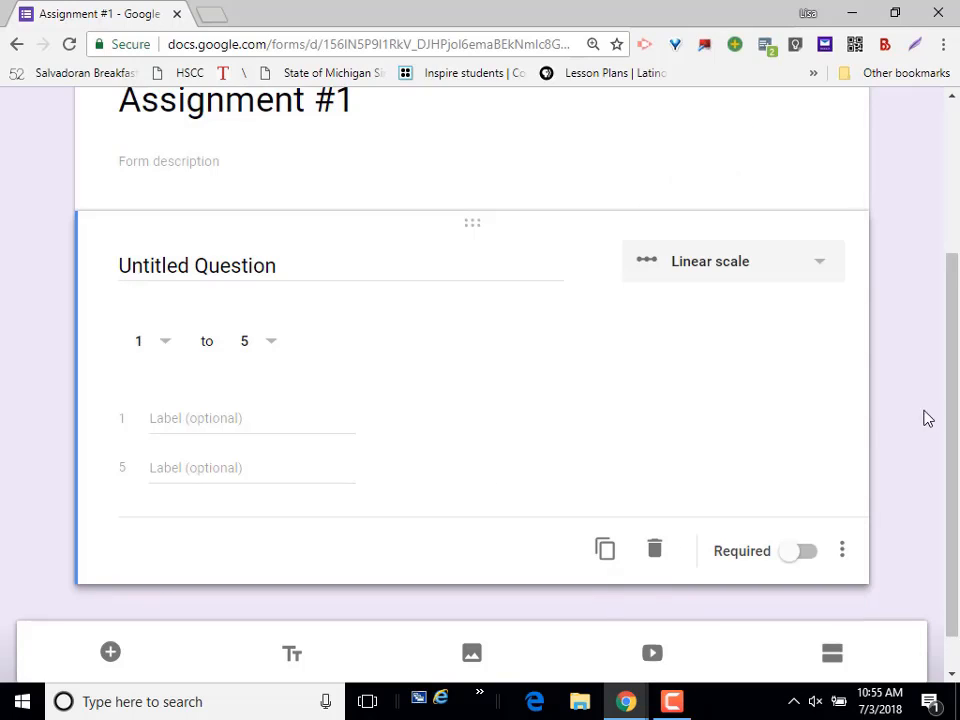
drag(956, 396, 956, 343)
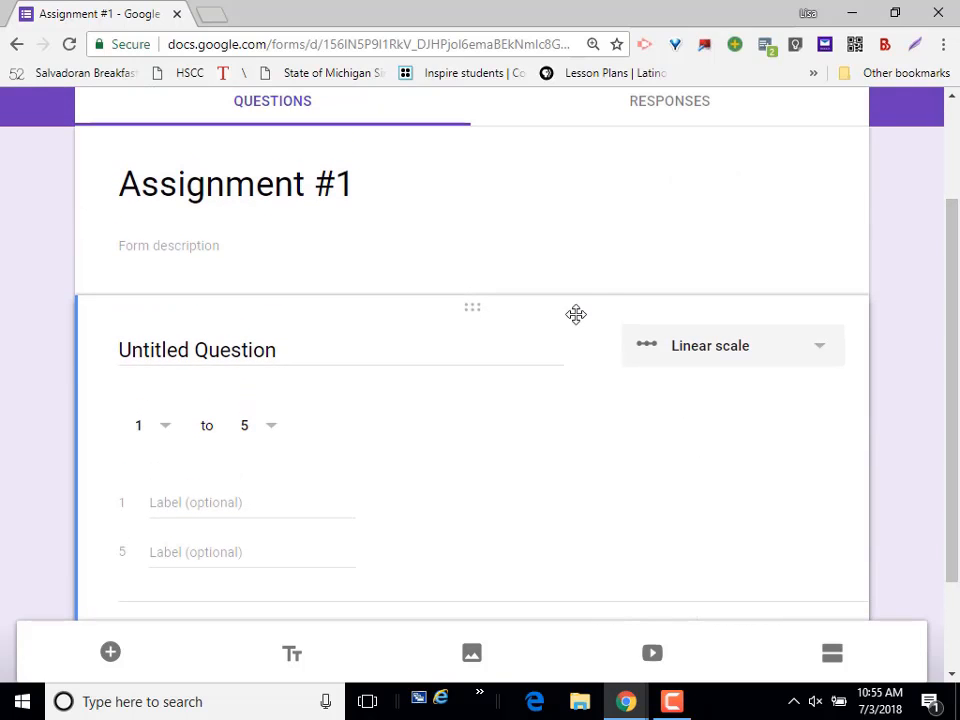
- Make the first question a multiple choice reading "What day of the week is it?" with the options Monday through Sunday
text(What day of the week is it?)
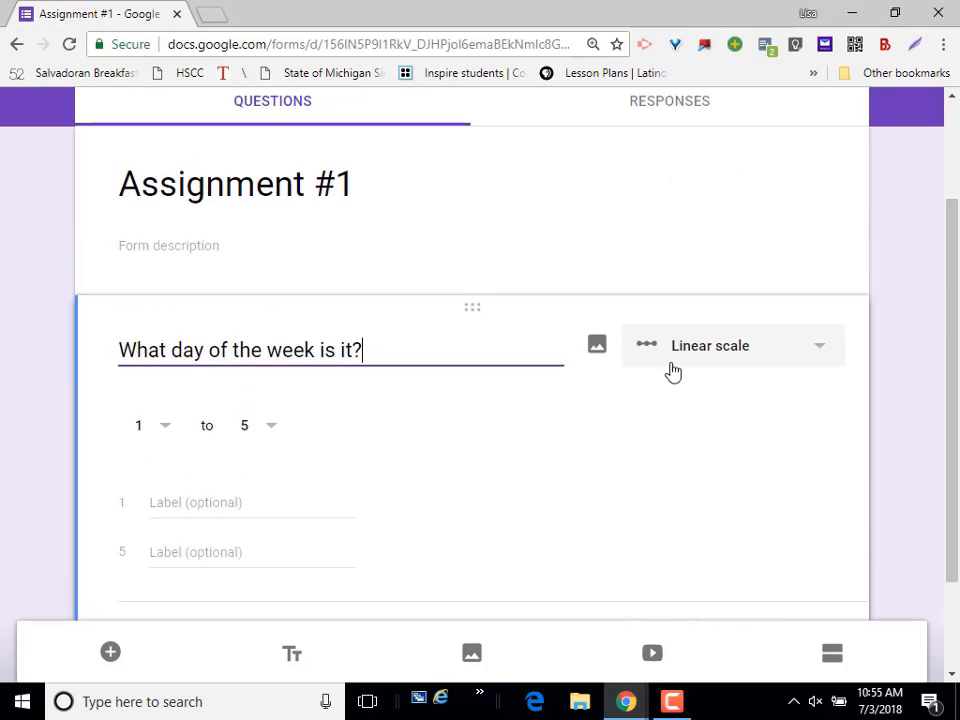
click(668, 364)
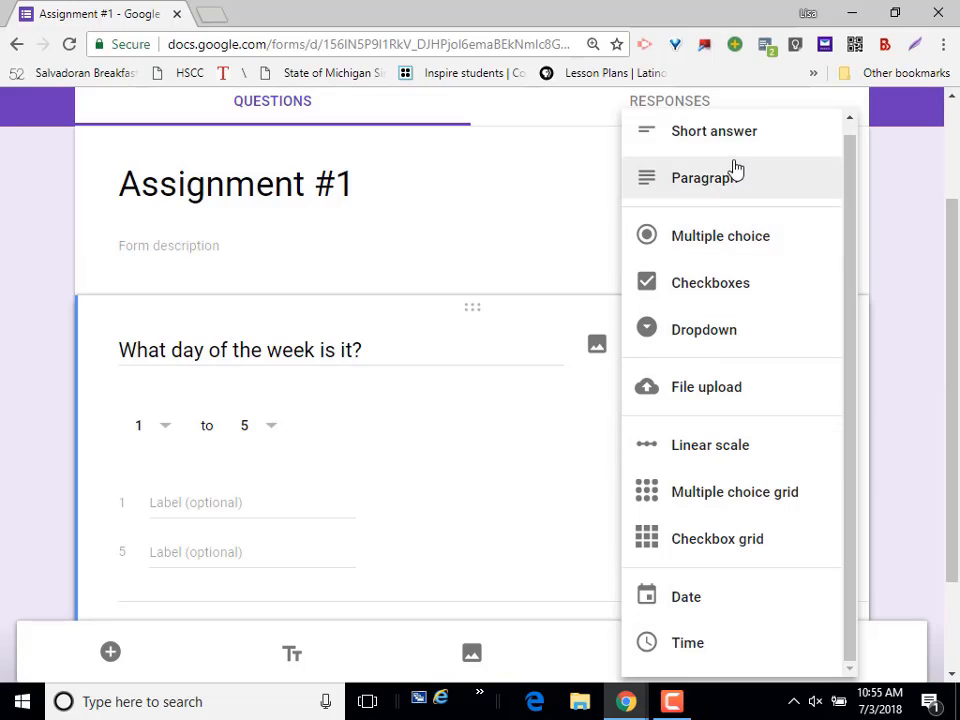
click(755, 243)
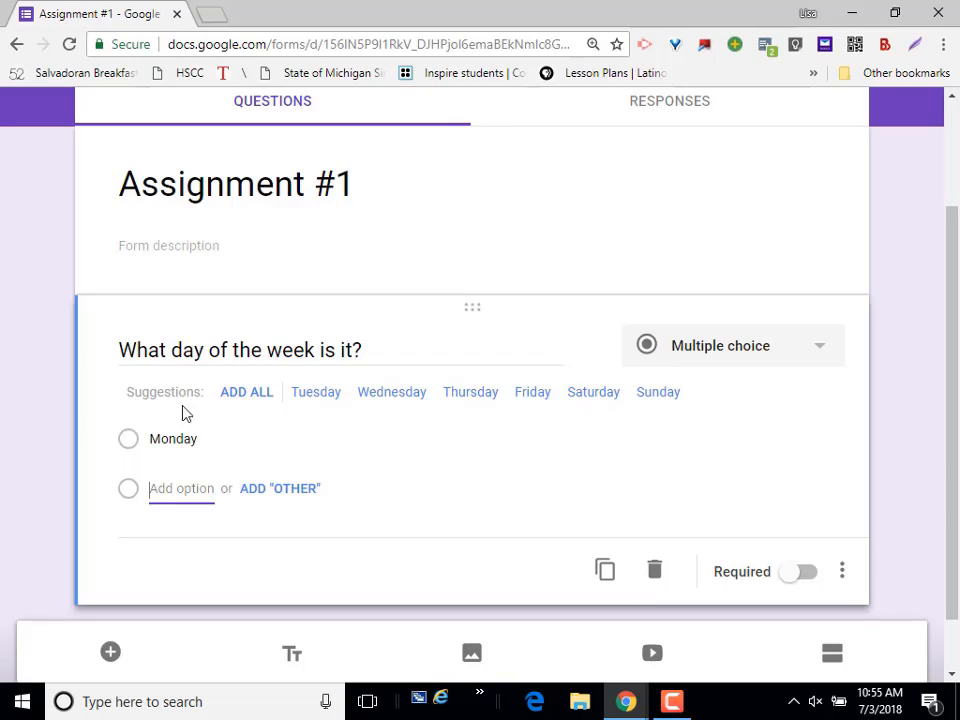
click(247, 392)
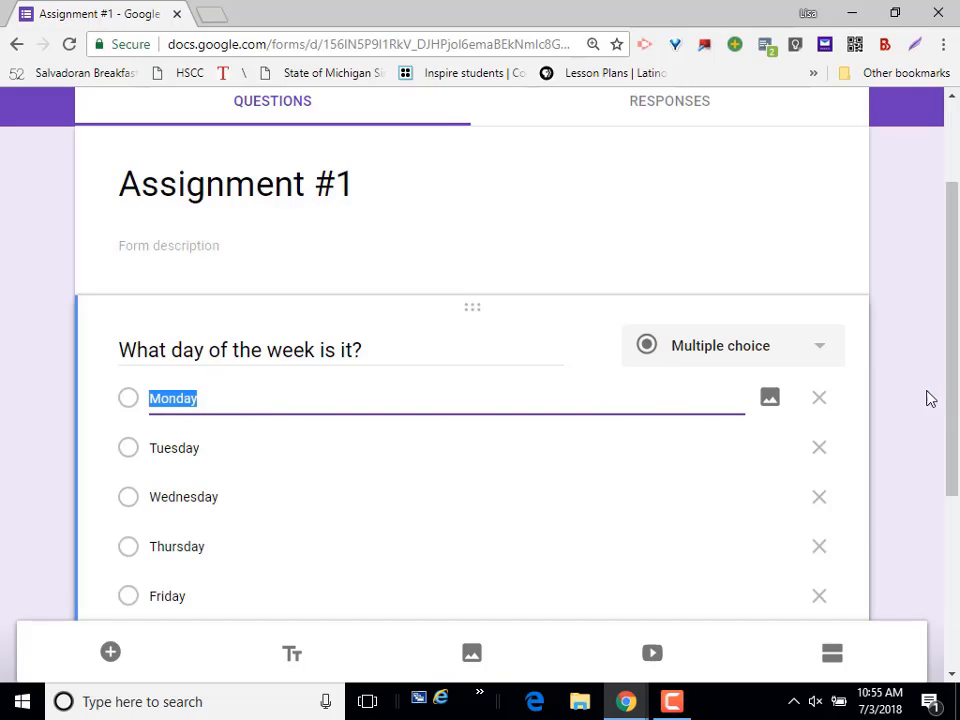
- Add a dropdown question "What season is it?" with the options Winter, Spring, Summer and Fall
drag(952, 388, 955, 435)
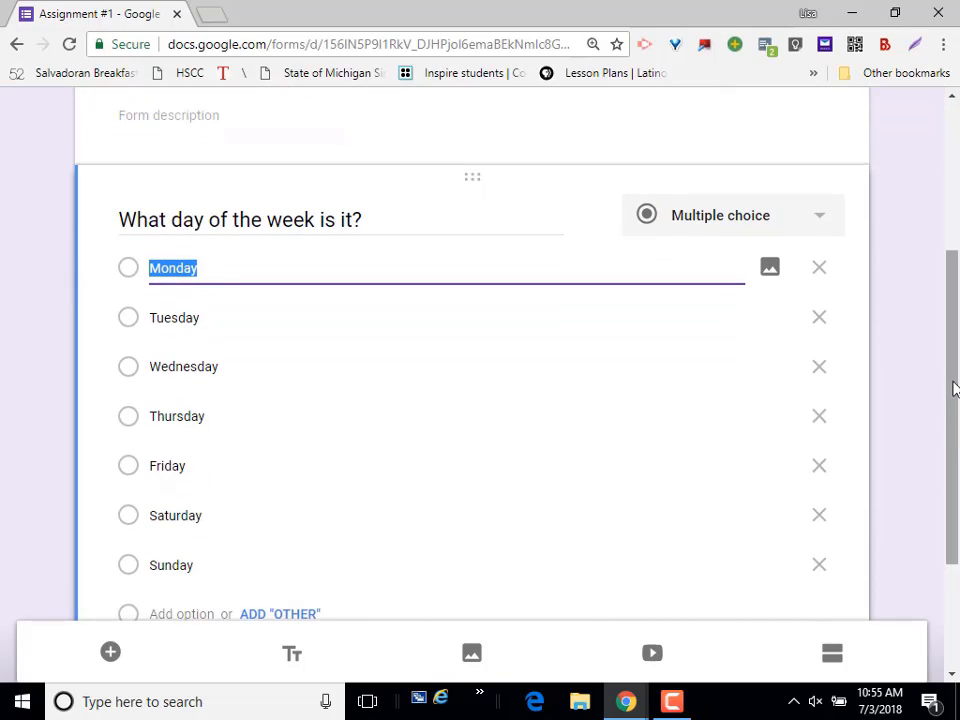
drag(955, 386, 957, 507)
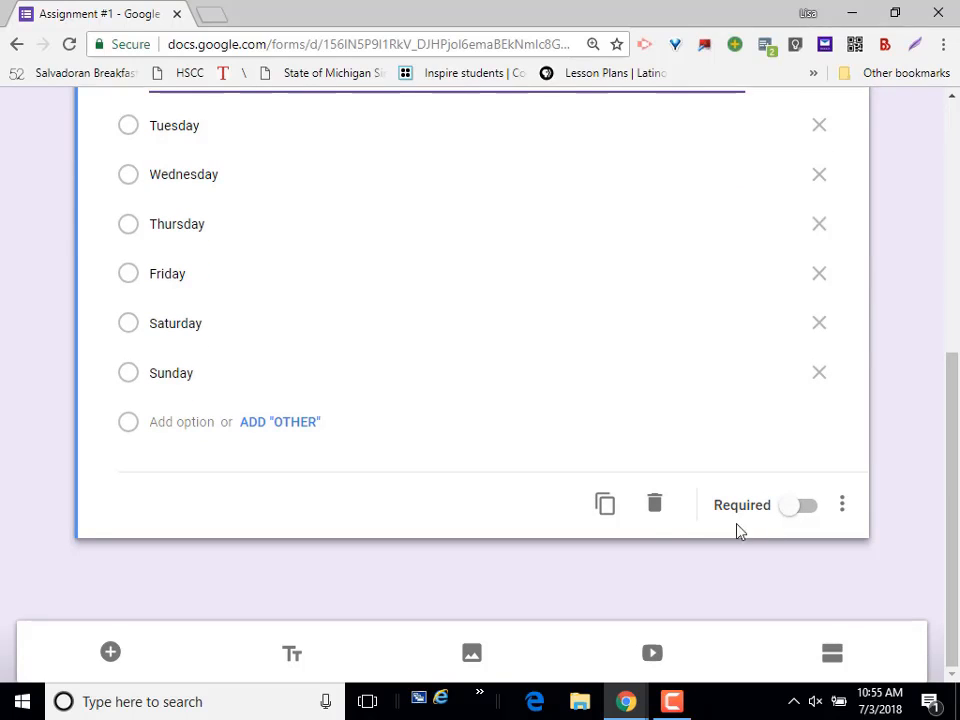
click(110, 652)
drag(952, 555, 952, 600)
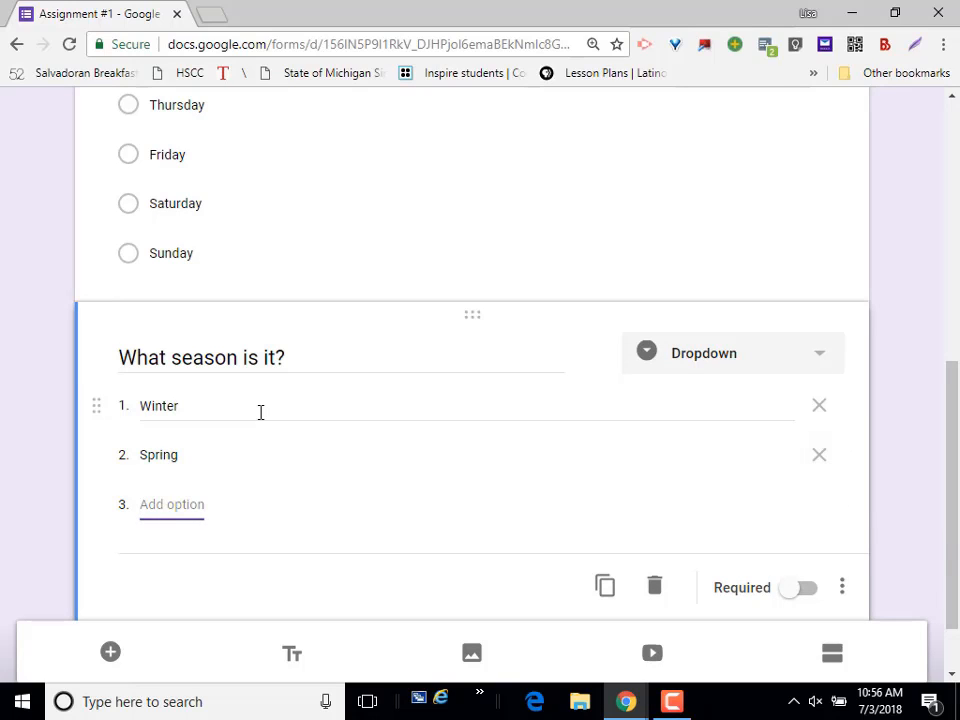
text(Summer)
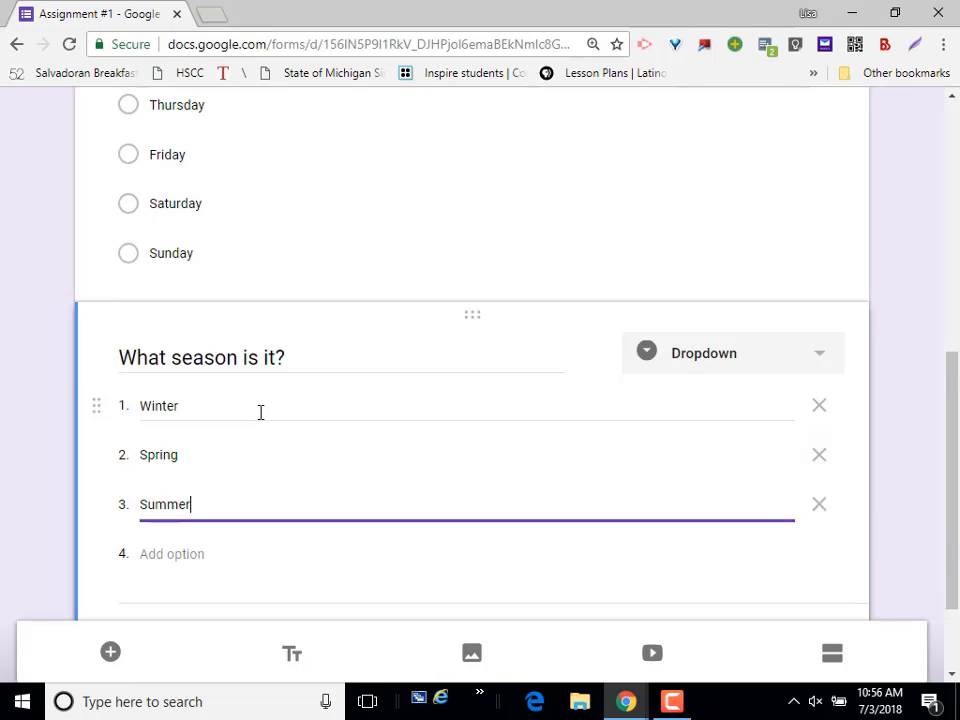
key(Return)
text(Fall)
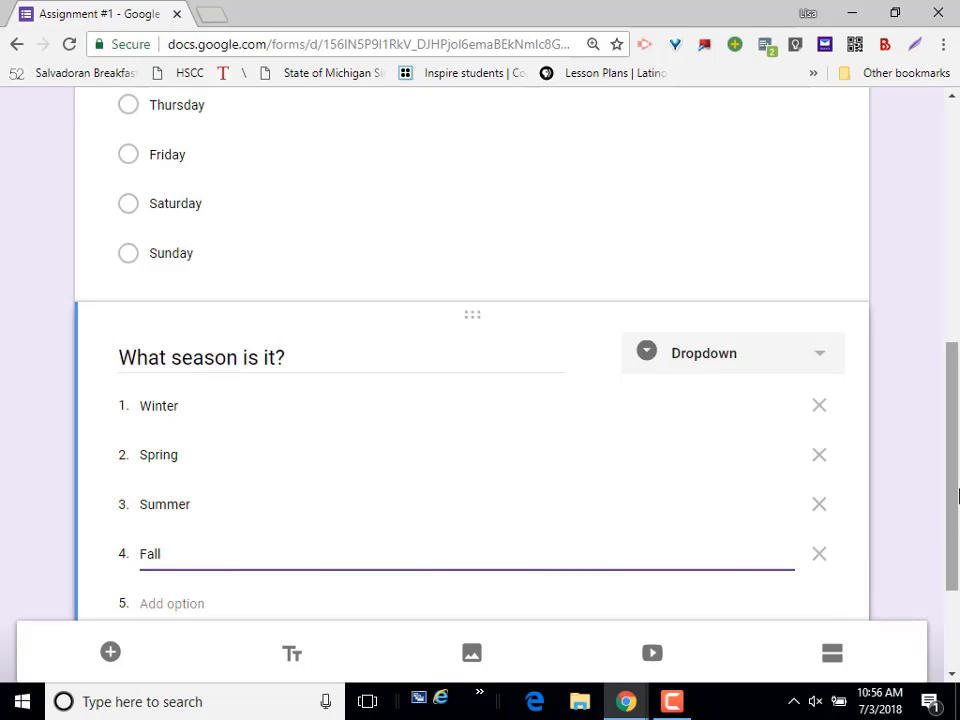
- Make the "What season is it?" question required
scroll(955, 520, down, 1)
drag(957, 525, 957, 582)
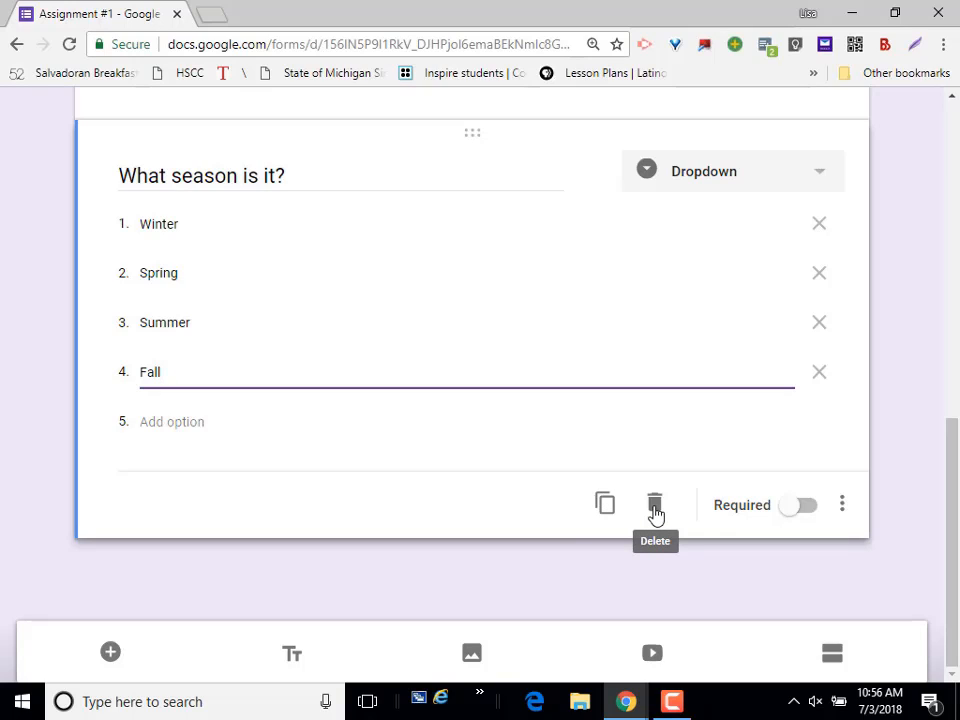
click(787, 522)
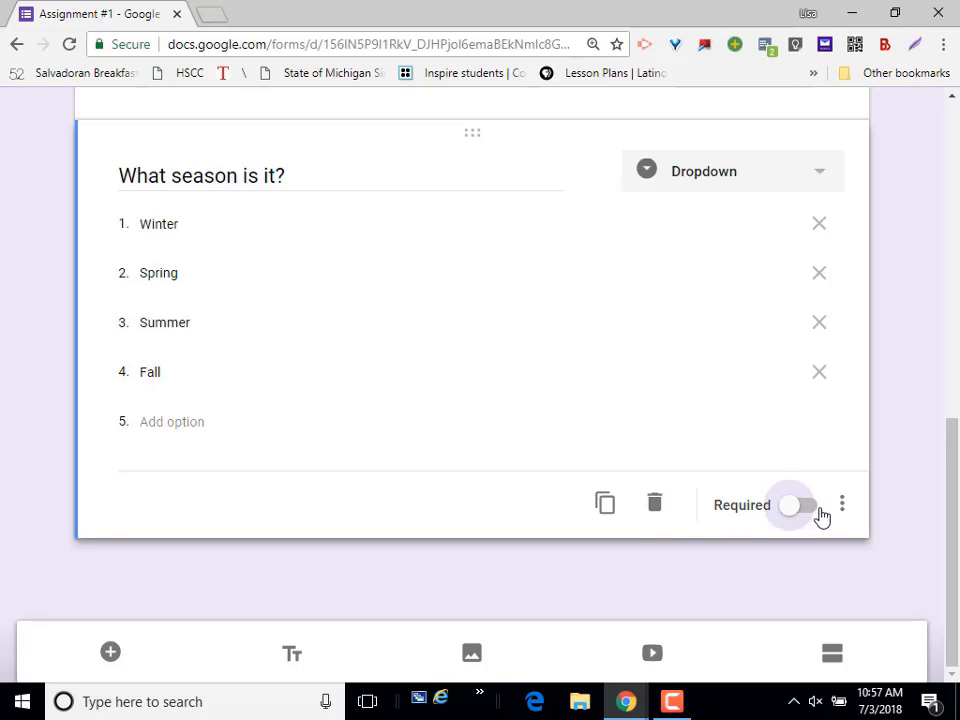
click(811, 513)
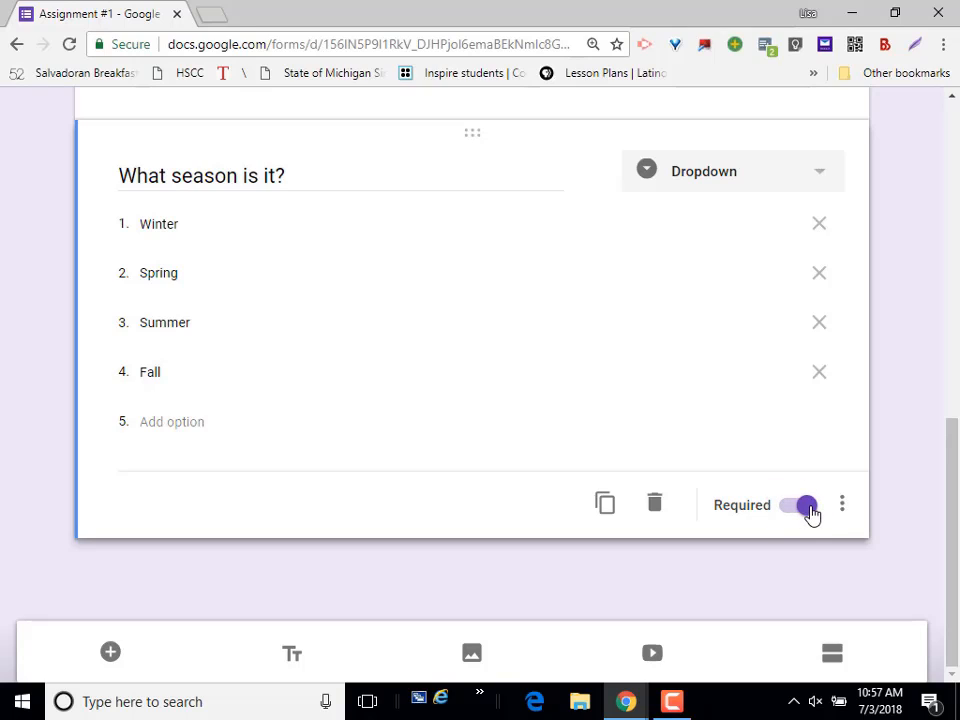